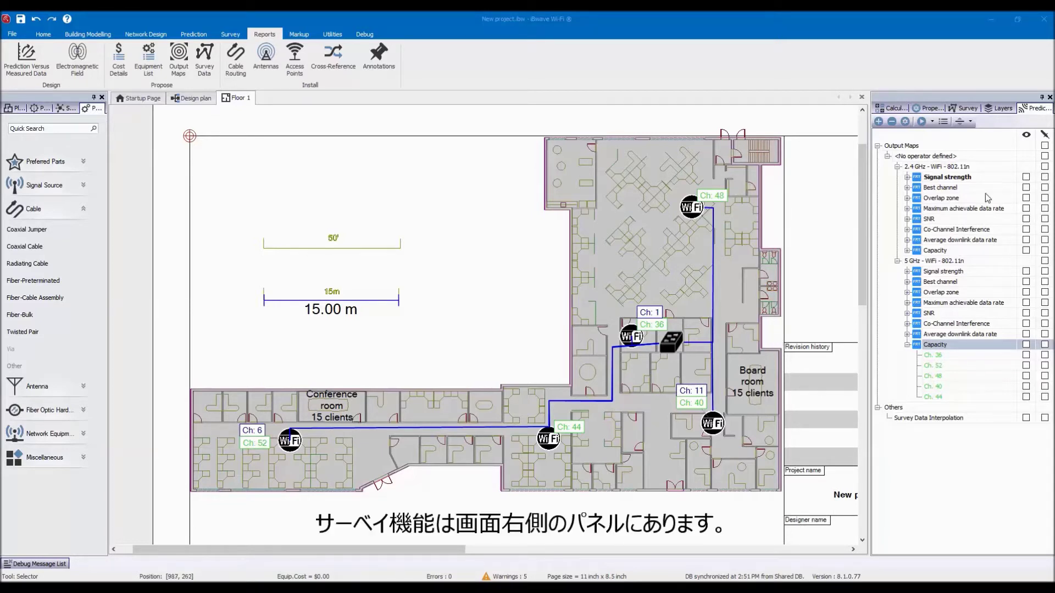
Open Net Scan and start a continuous passive scan of all bands with the Intel Dual Band Wireless-AC 7260 adapter
left_click(967, 108)
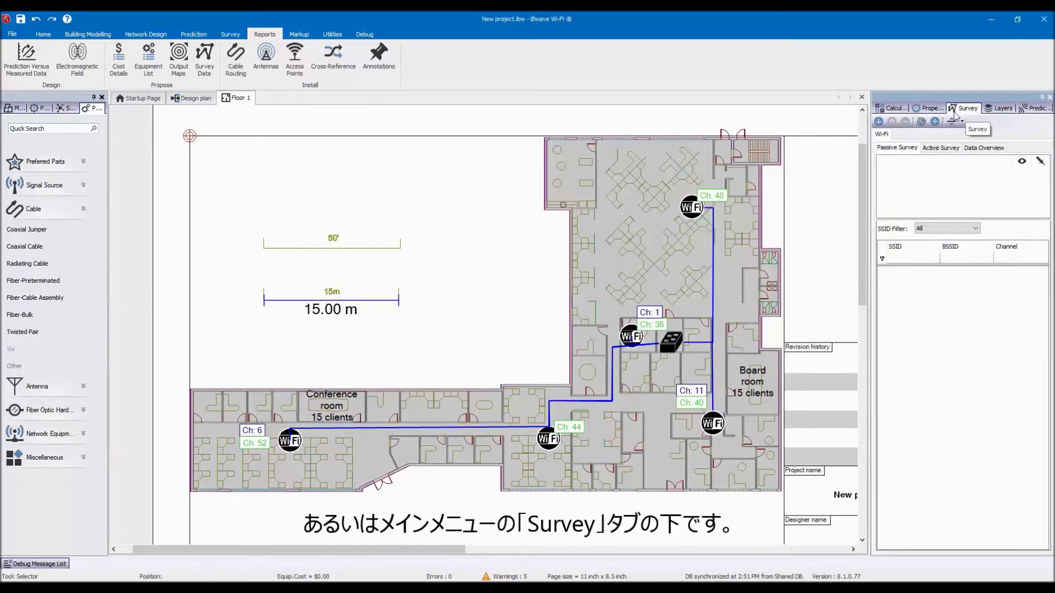
left_click(229, 36)
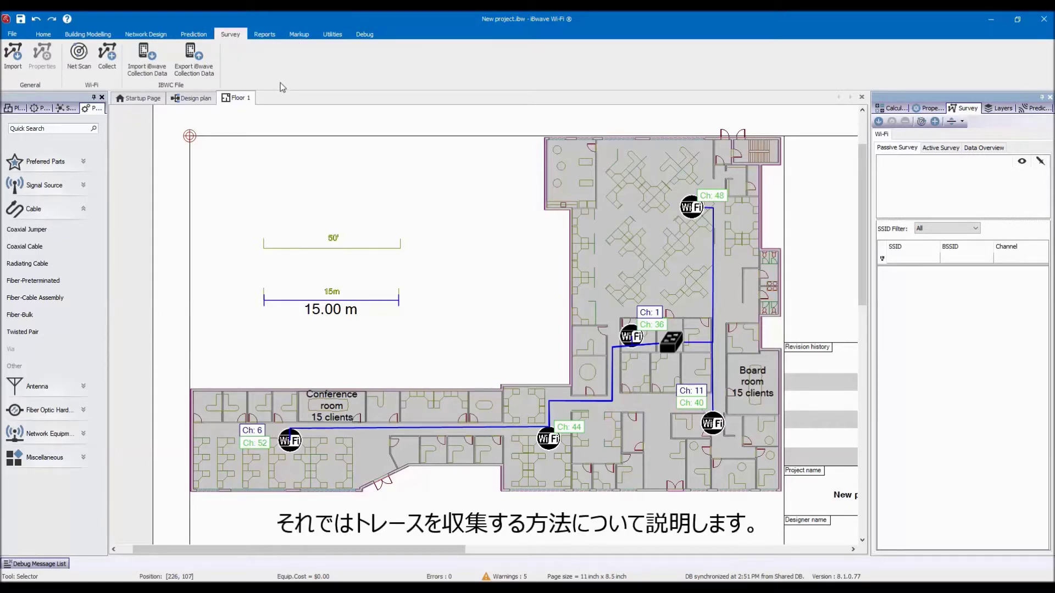
left_click(83, 58)
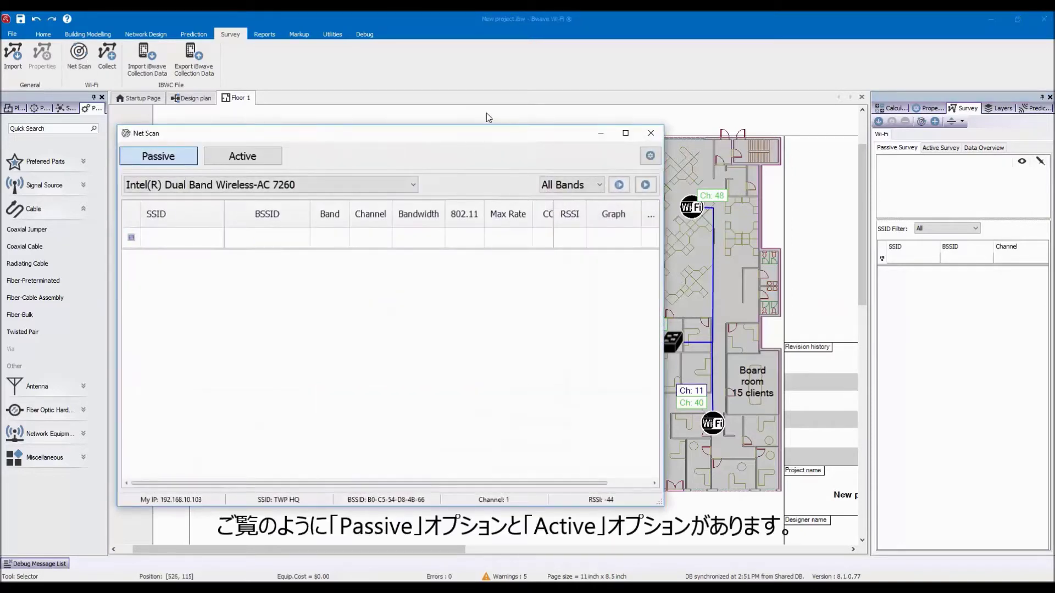
left_click_drag(494, 137, 594, 102)
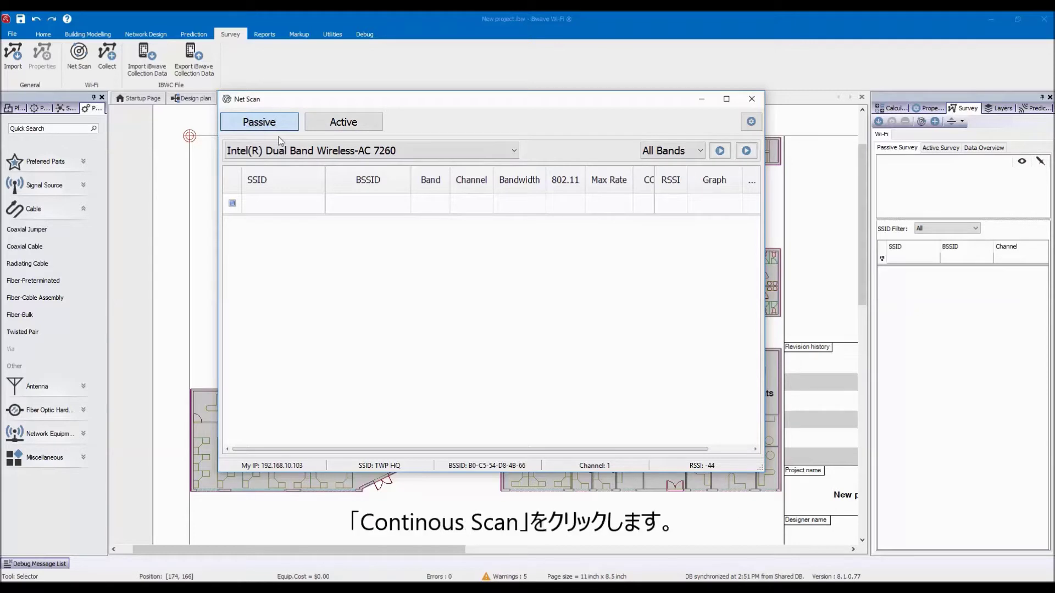
left_click(747, 154)
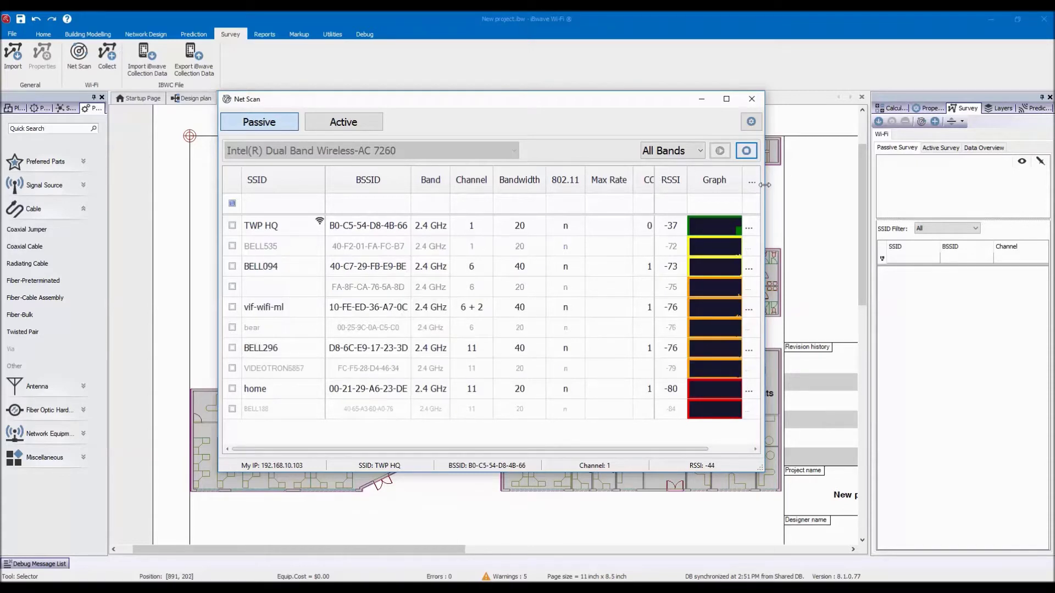
left_click_drag(764, 184, 839, 183)
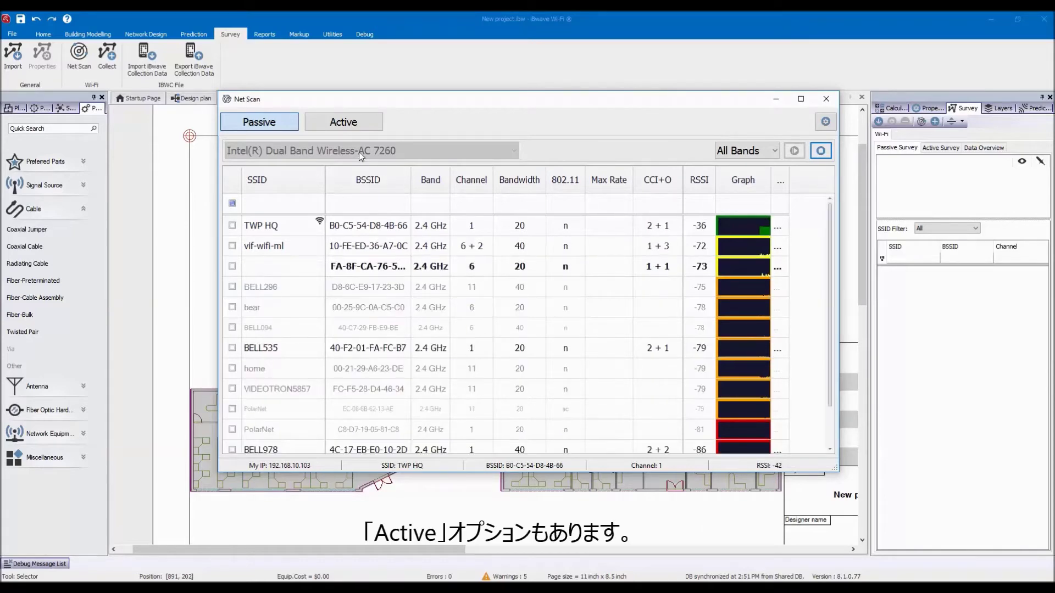
Stop the passive scan and start the active survey server, continuing with the Wi-Fi connection despite the missing LAN
left_click(342, 126)
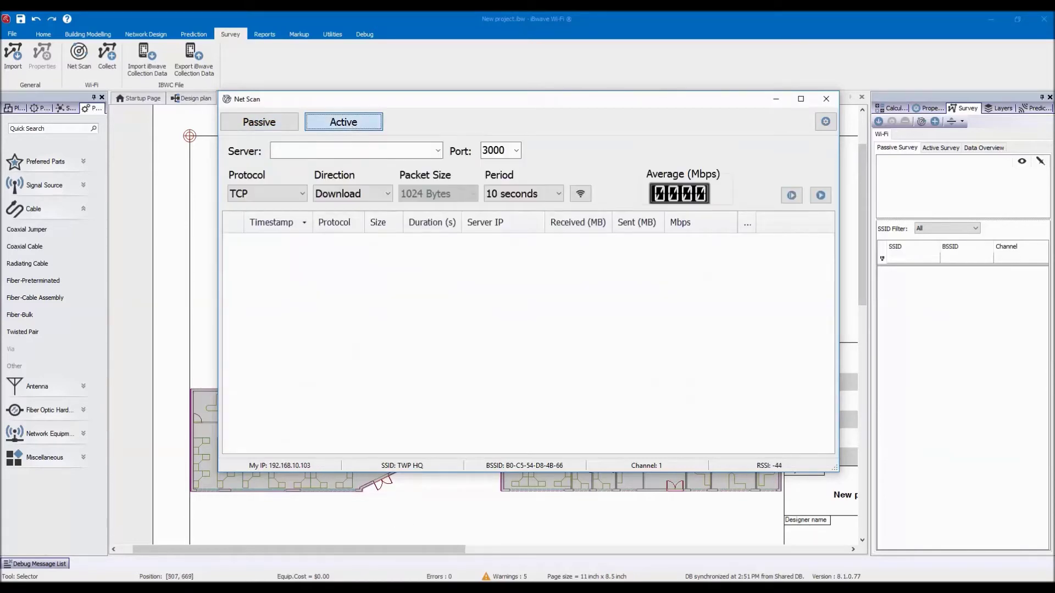
left_click(258, 125)
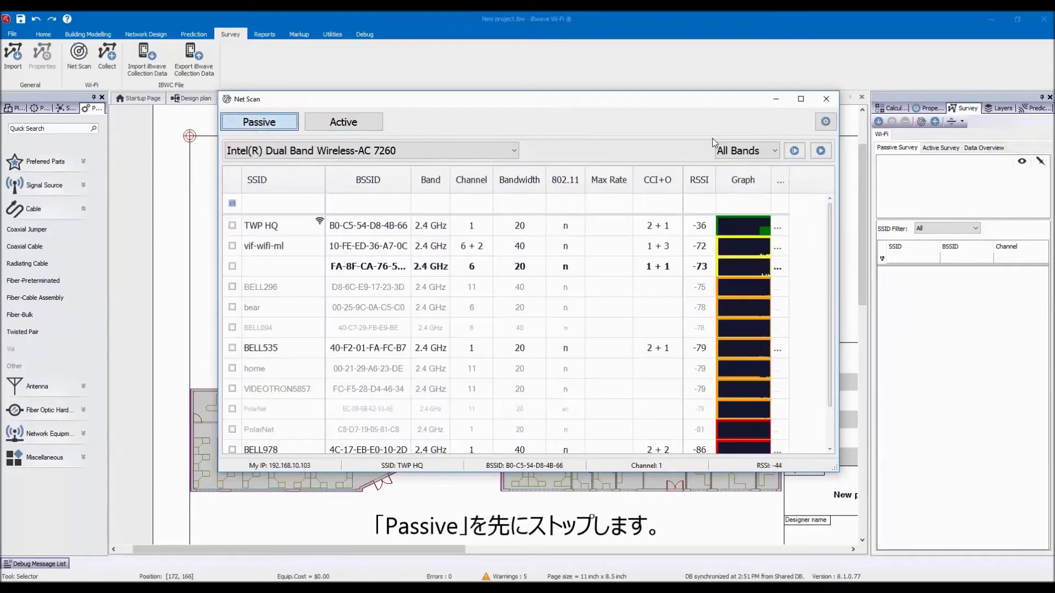
left_click(822, 149)
left_click(349, 124)
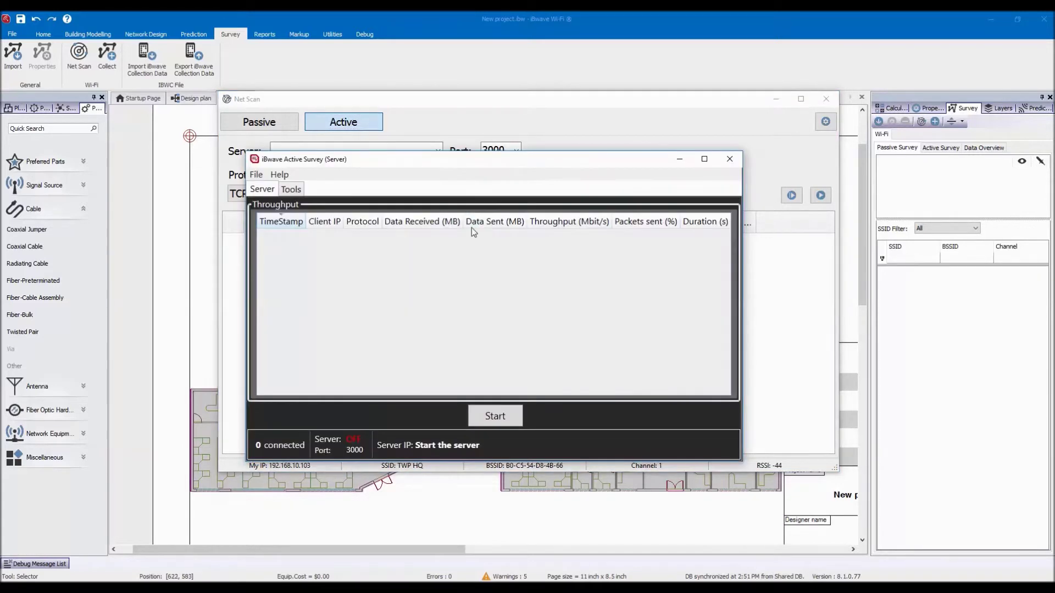
left_click(510, 418)
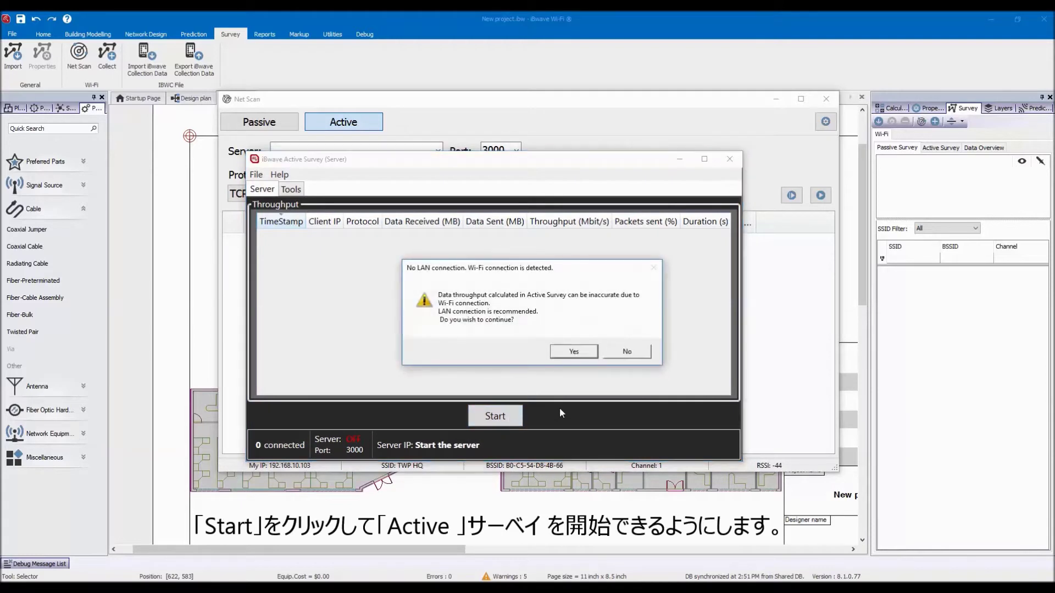
left_click(573, 352)
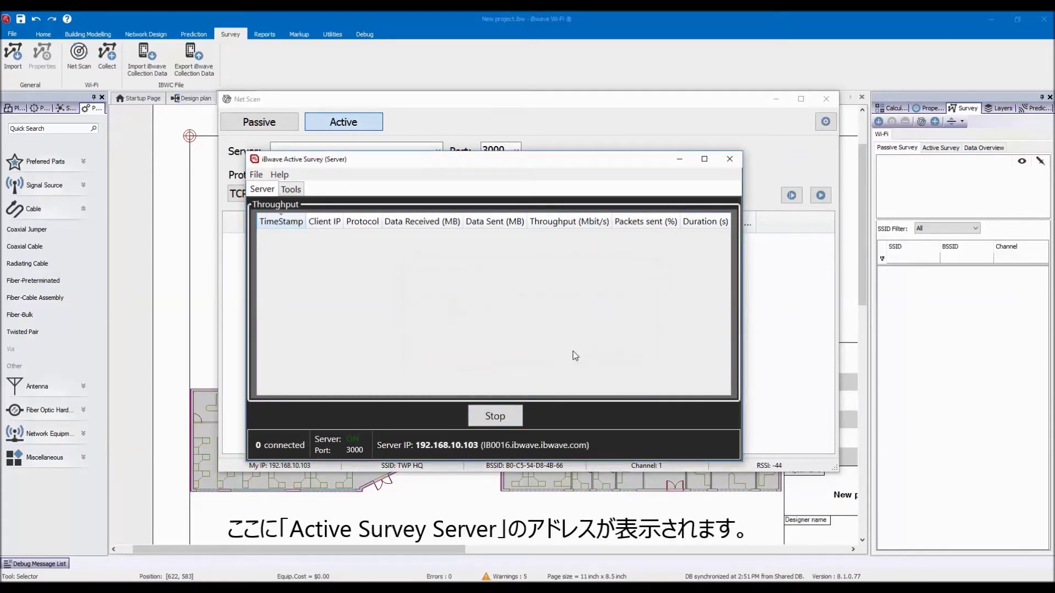
Copy the server IP 192.168.10.103 into the active scan's Server setting and start continuous throughput testing
left_click(443, 452)
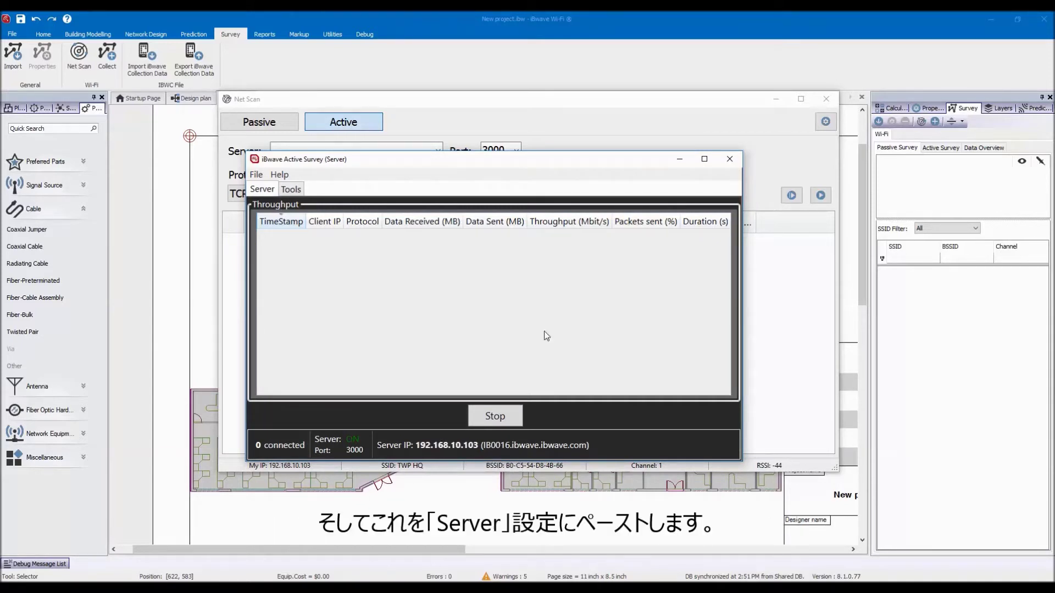
left_click(516, 118)
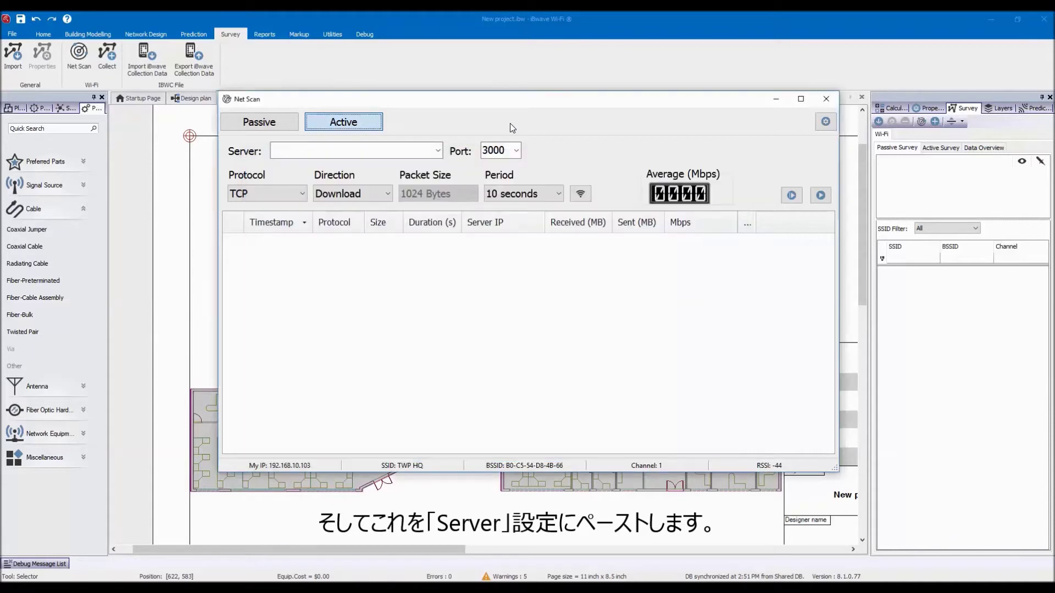
right_click(337, 154)
left_click(372, 199)
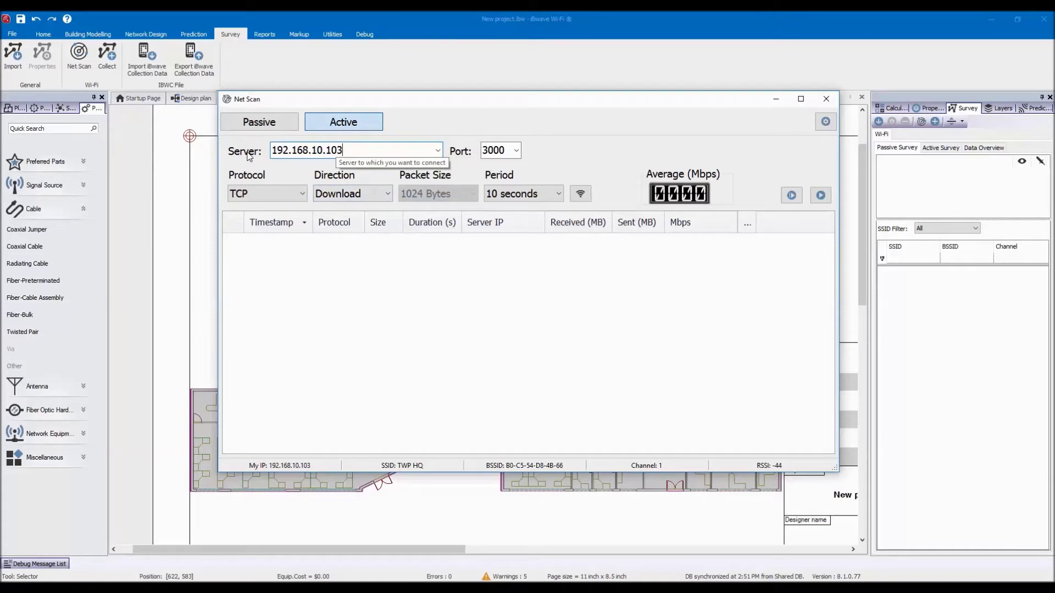
left_click(821, 196)
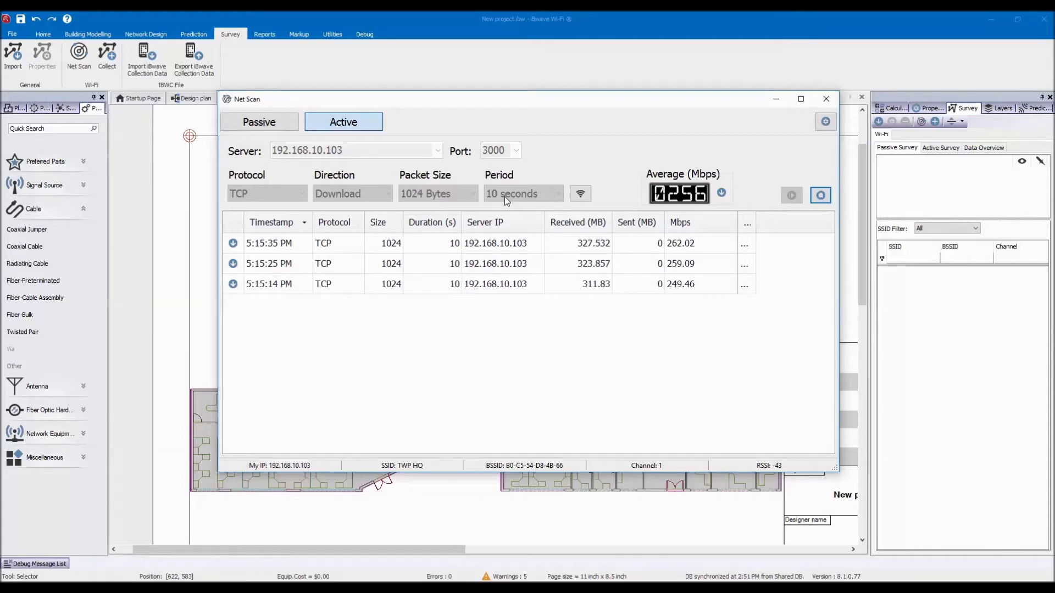
Stop the active scan and examine the available Period, Direction and Protocol options
left_click(521, 195)
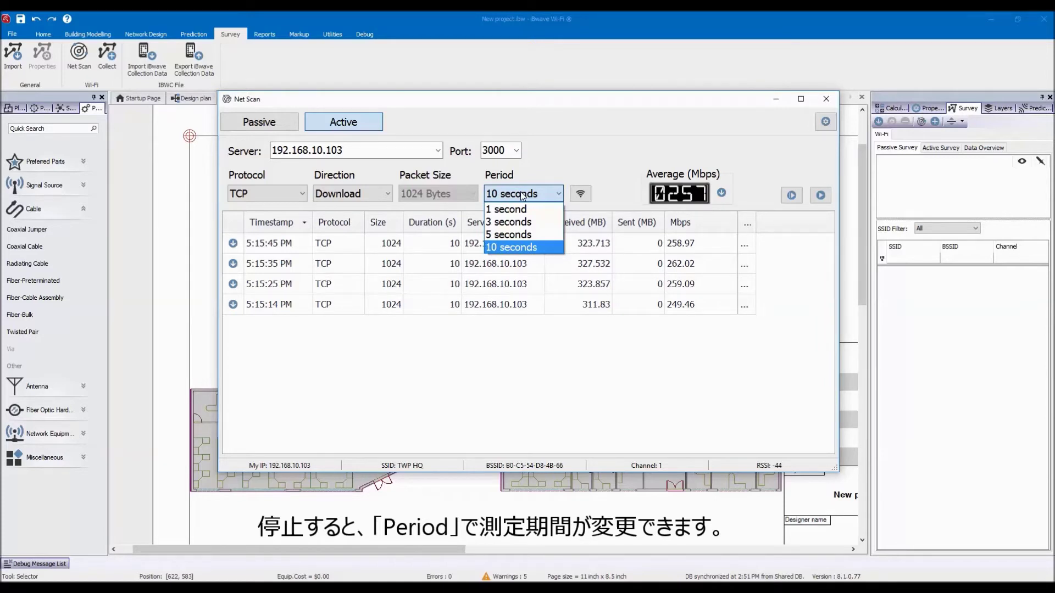
left_click(533, 174)
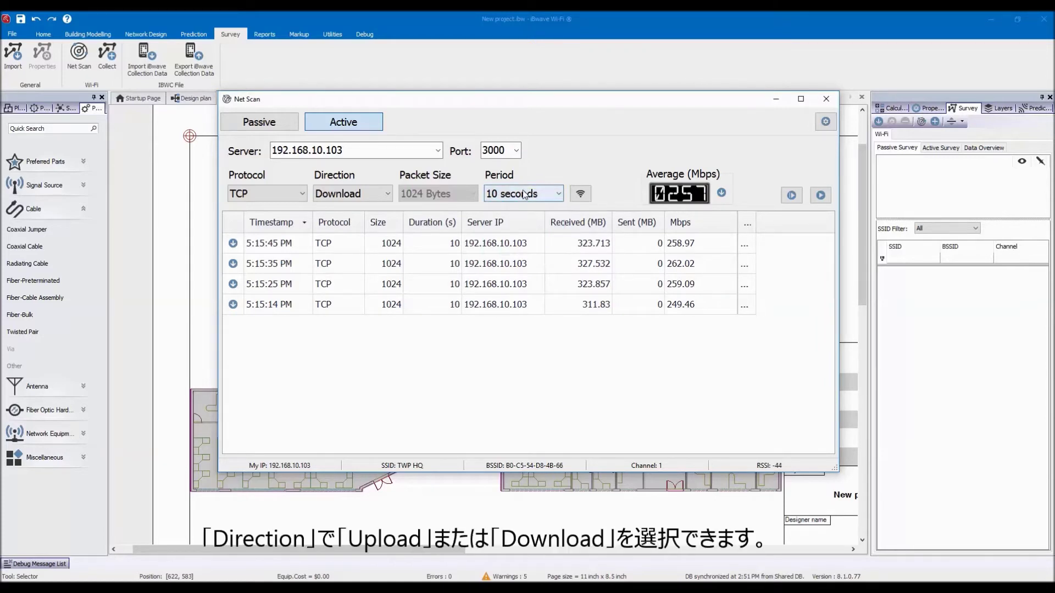
left_click(330, 197)
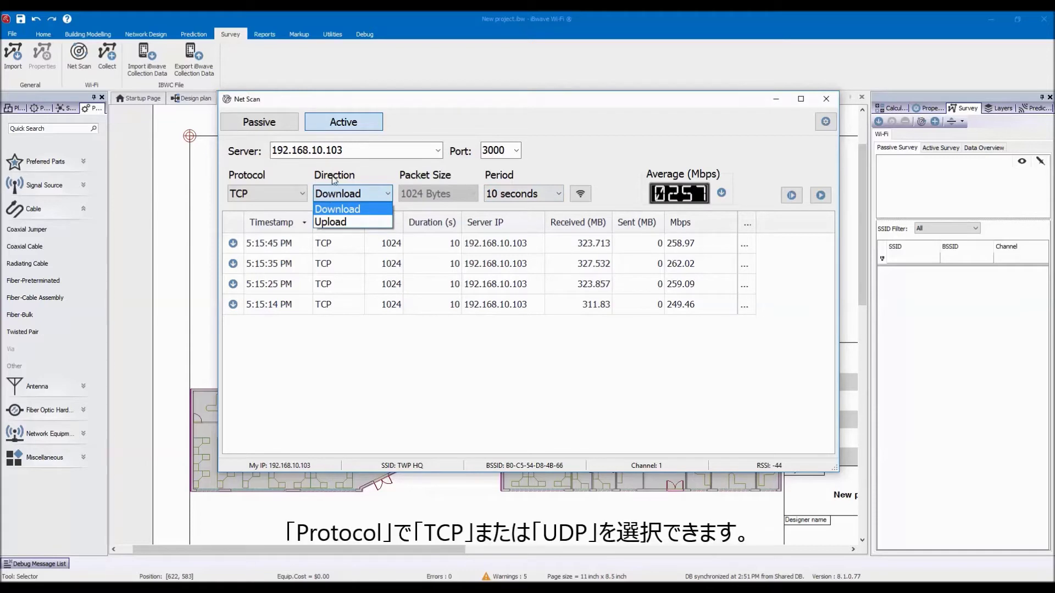
left_click(334, 176)
left_click(281, 197)
left_click(280, 197)
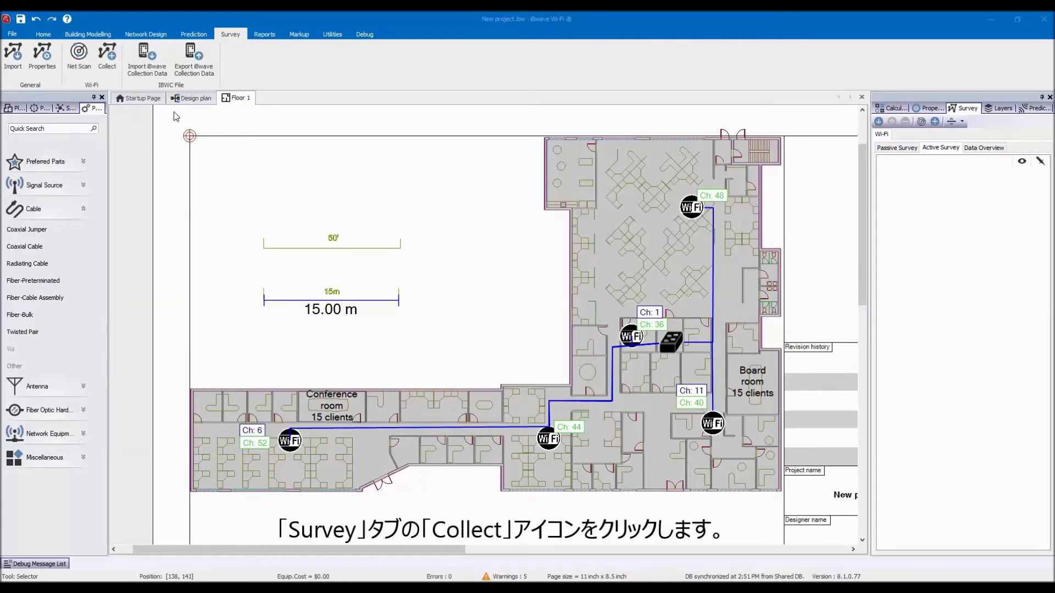
Run a Wi-Fi data collection with the Intel Dual Band Wireless adapter in Passive (Legacy) mode
left_click(112, 55)
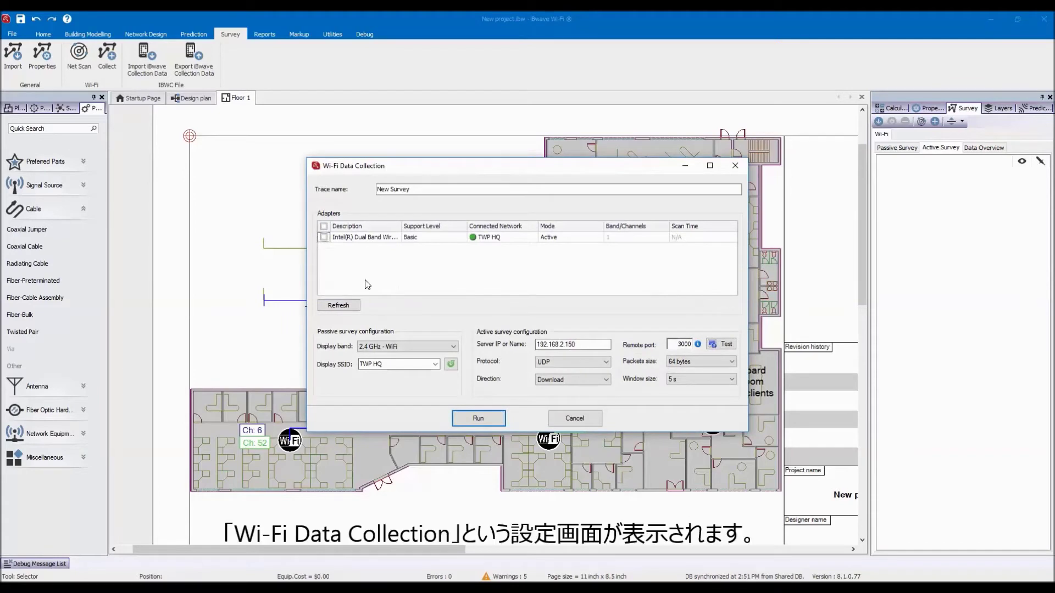
left_click_drag(415, 229, 418, 229)
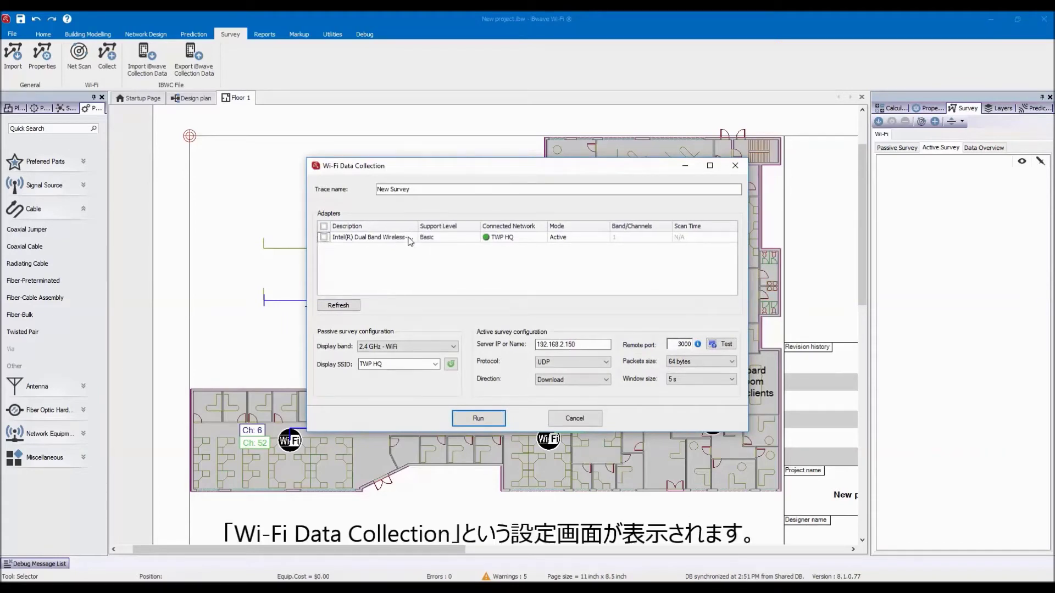
left_click(324, 238)
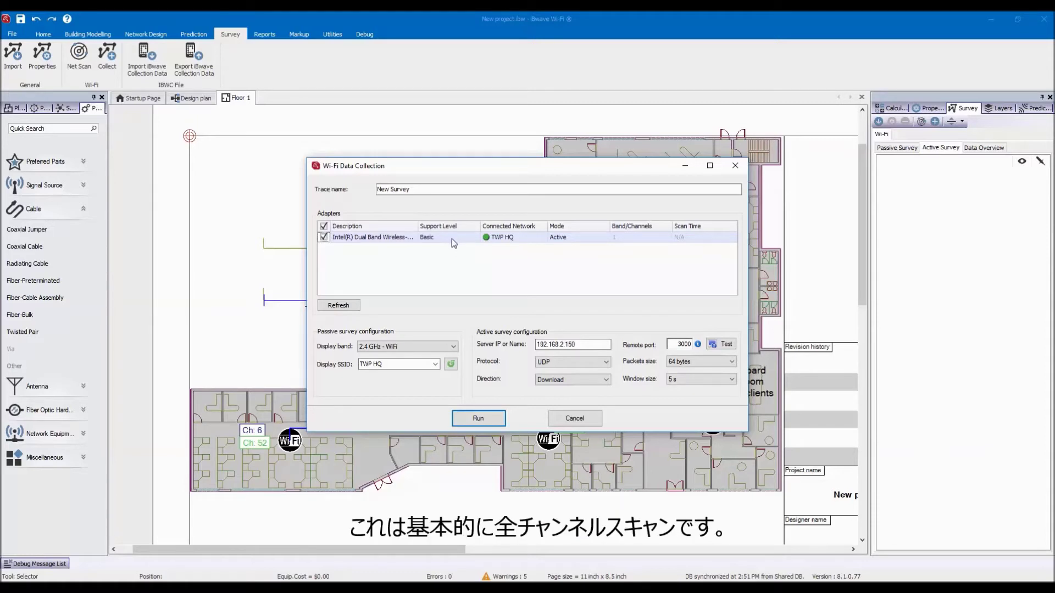
left_click(587, 237)
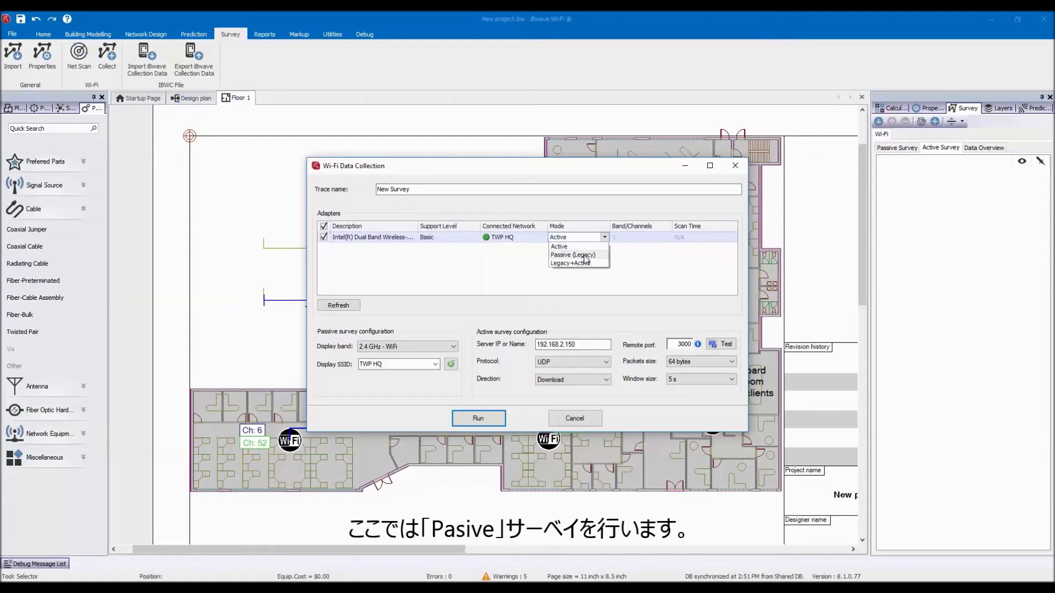
left_click(585, 255)
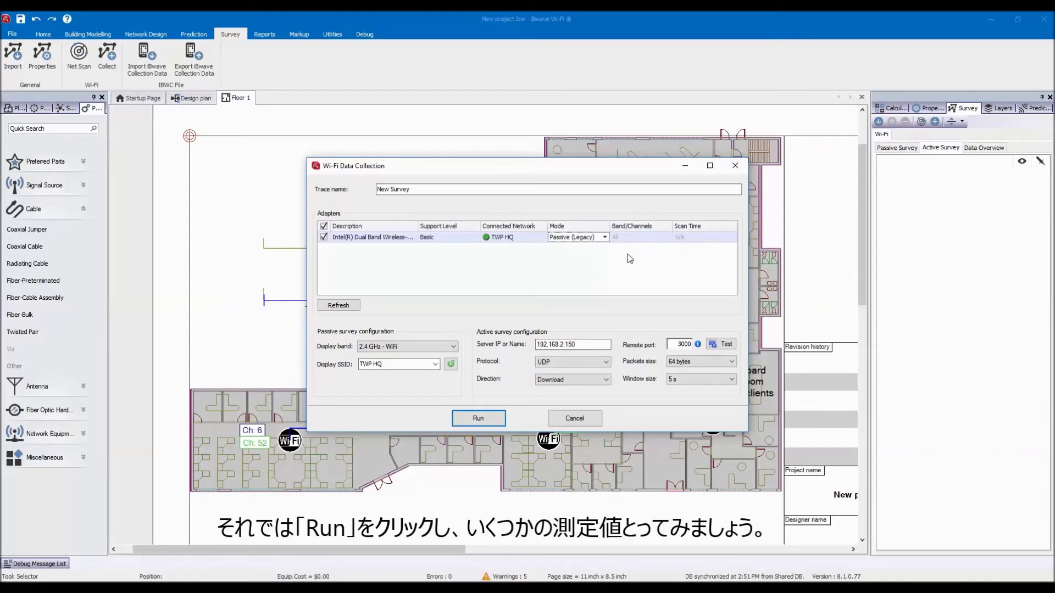
left_click(489, 421)
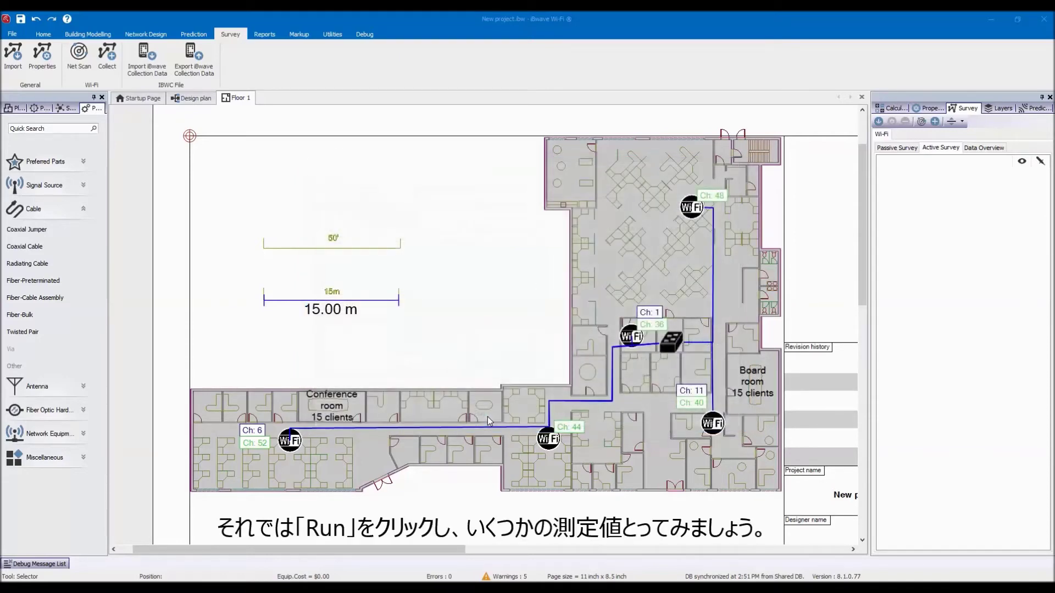
Record three survey points eastward along the corridor below the conference room and finish the survey trace
left_click(217, 429)
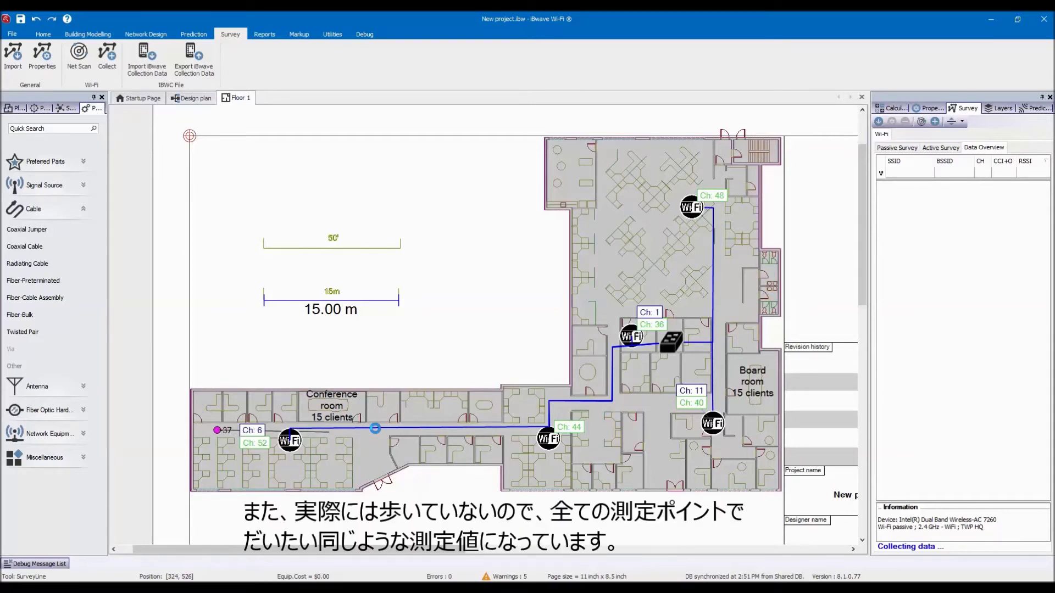
left_click(440, 431)
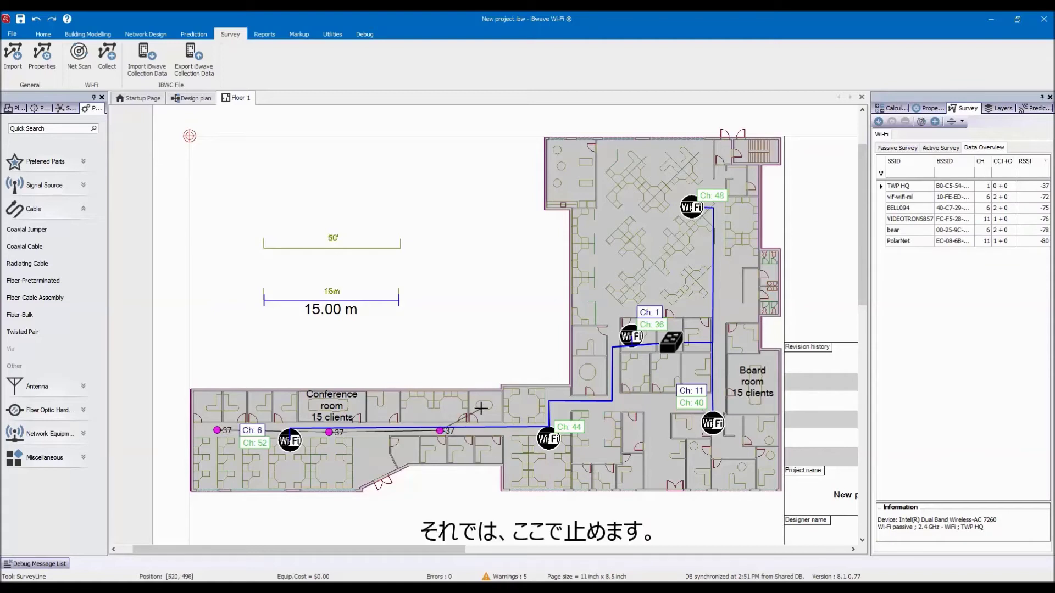
right_click(490, 342)
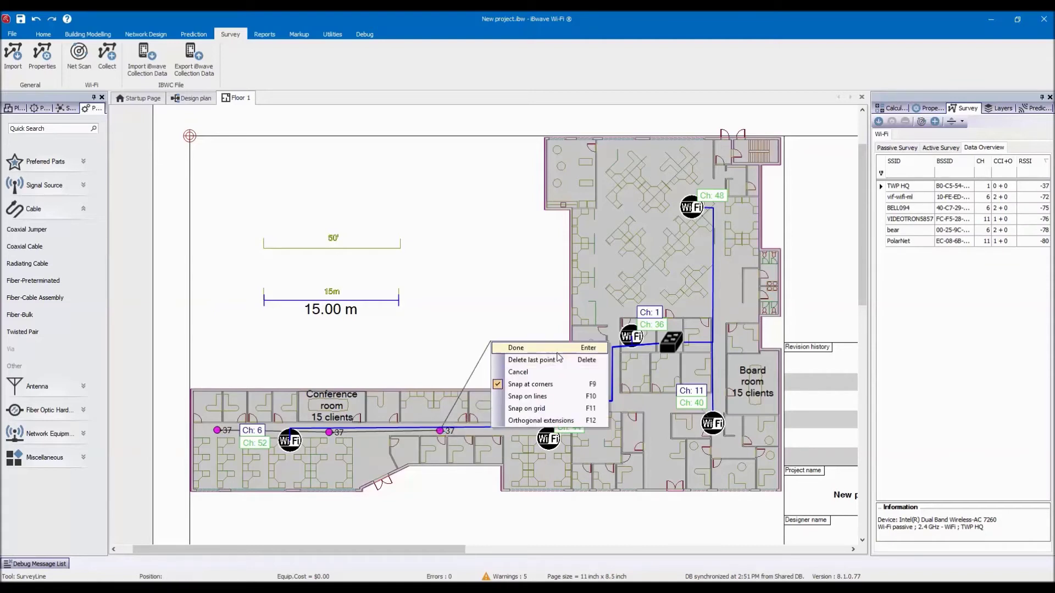
left_click(558, 351)
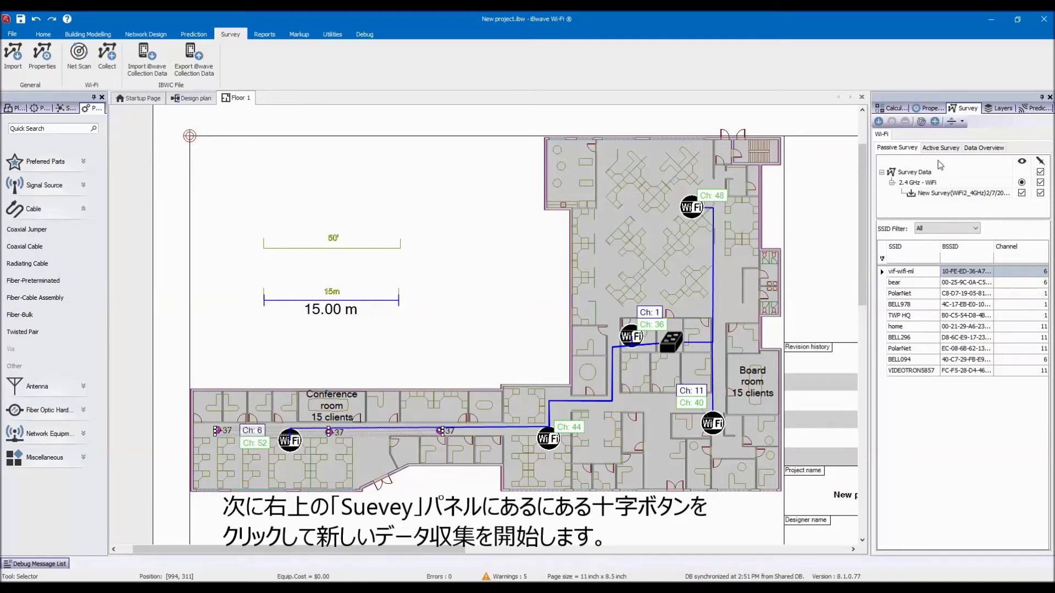
Begin another Wi-Fi data collection with the NETGEAR A6200 WiFi Adapter selected, and widen the setup dialog
left_click(936, 121)
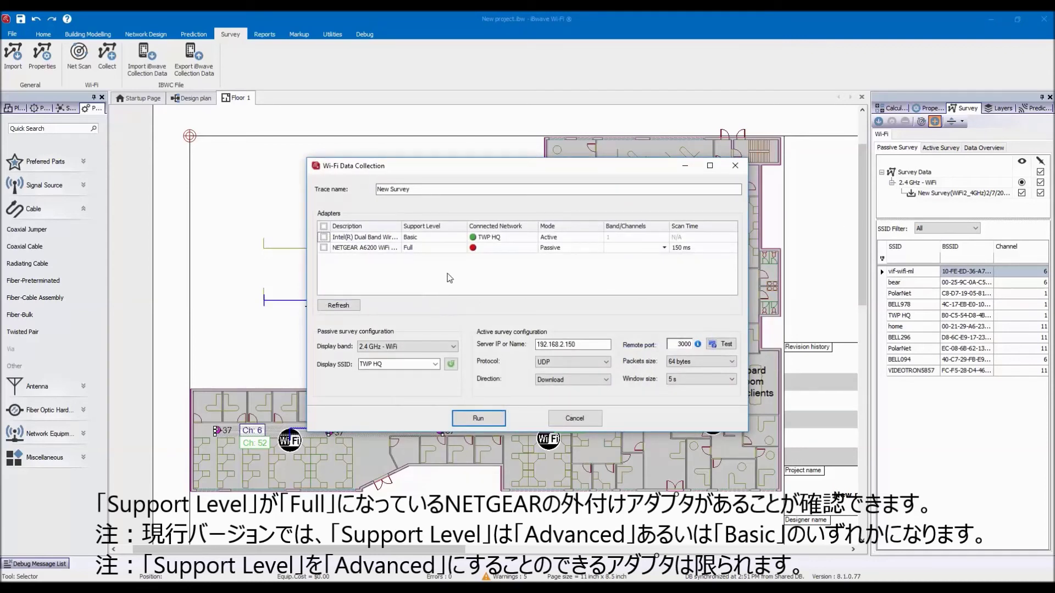
left_click(324, 248)
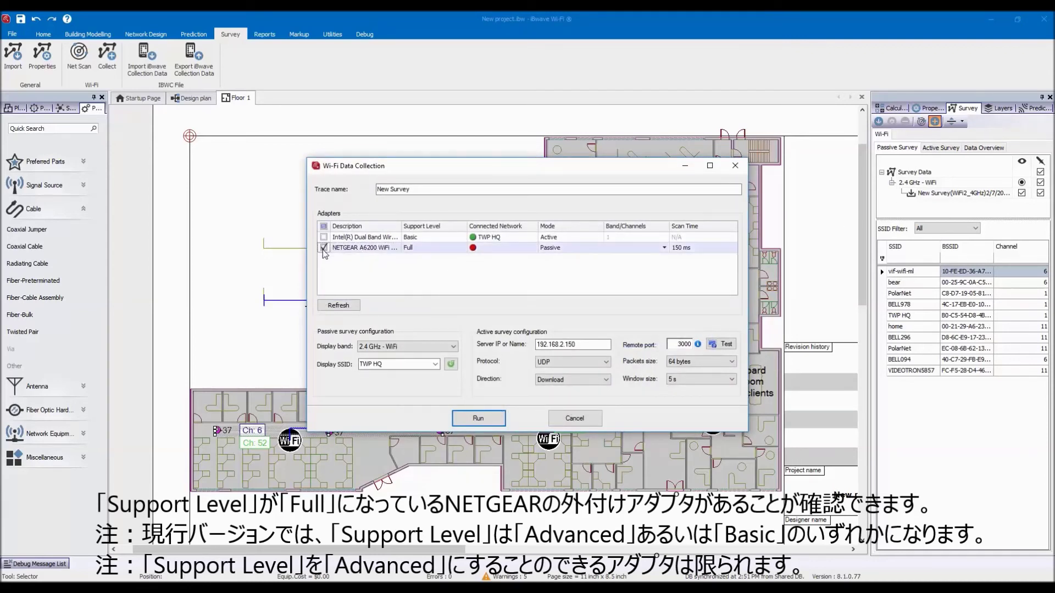
left_click_drag(748, 301, 881, 302)
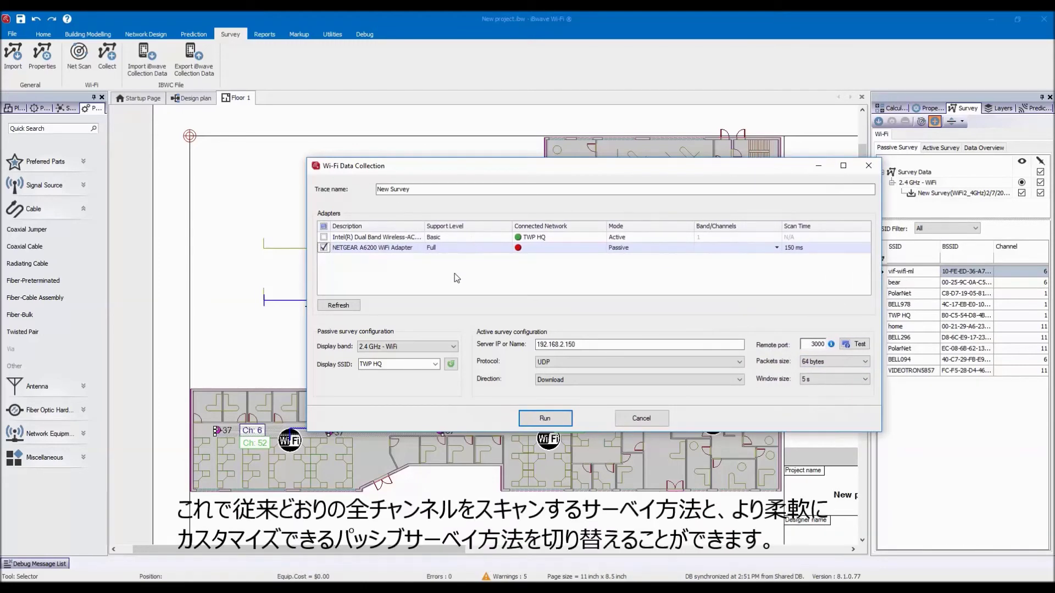
Set the NETGEAR A6200 adapter to Passive mode with a scan time of 150 ms
left_click(647, 247)
left_click(648, 248)
left_click(648, 248)
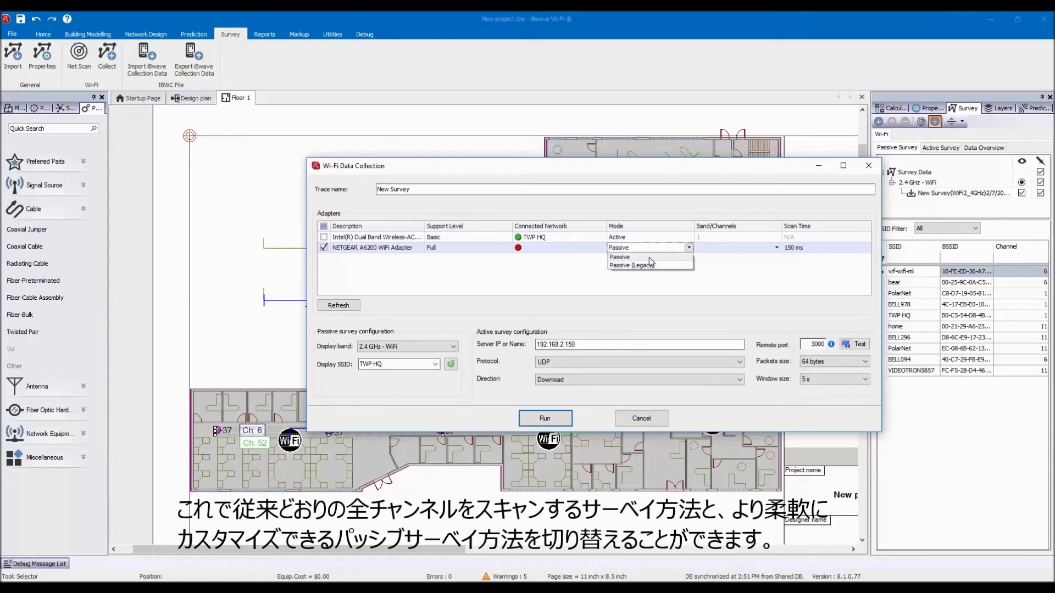
left_click(648, 258)
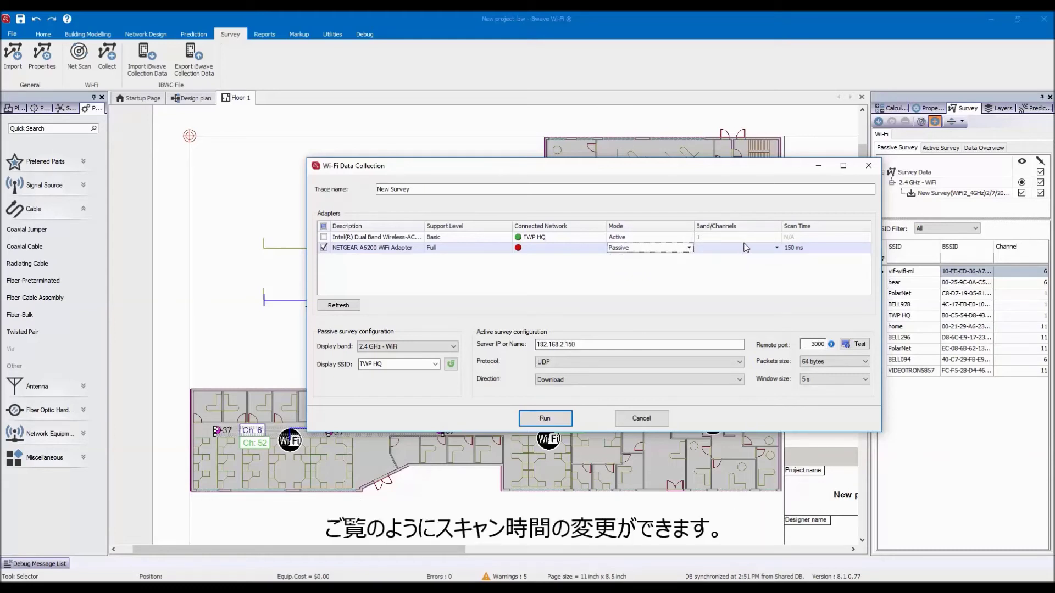
left_click(827, 247)
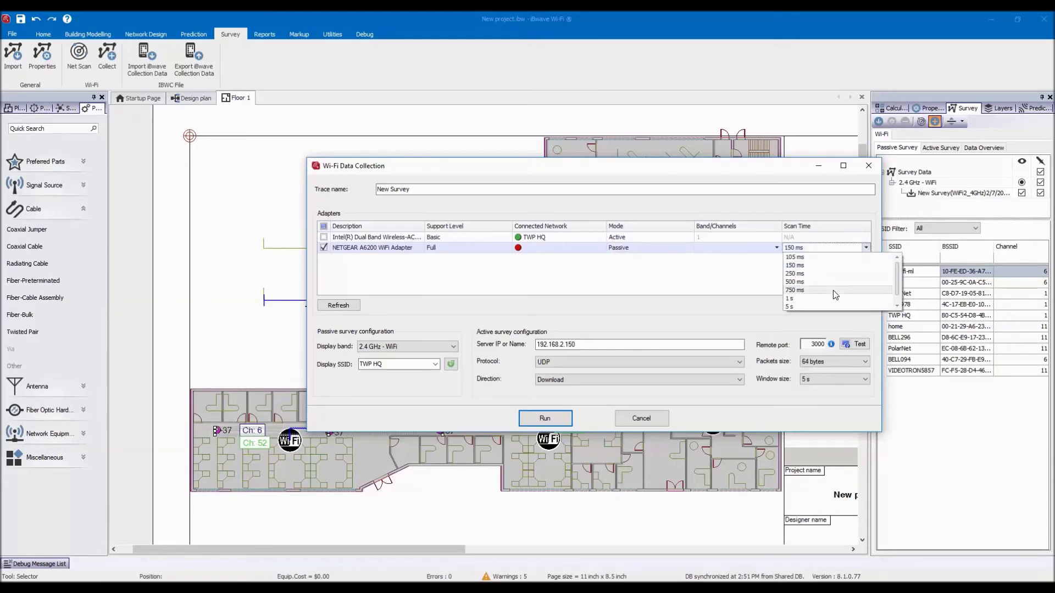
left_click(799, 266)
Examine the channel presets offered for the 2.4 GHz and 5 GHz Wi-Fi bands of the NETGEAR adapter
left_click(751, 249)
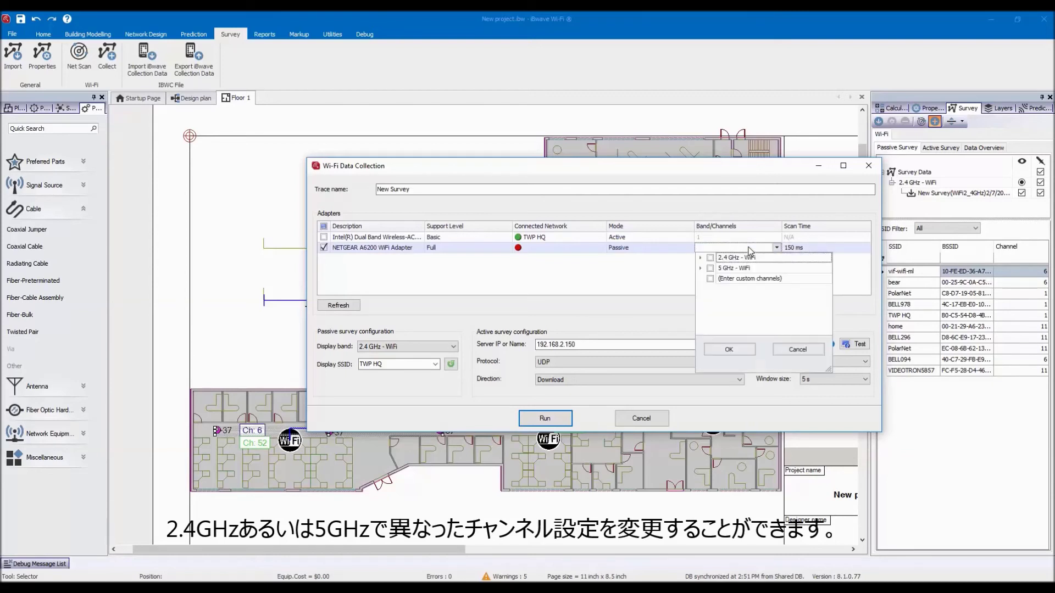
left_click(701, 257)
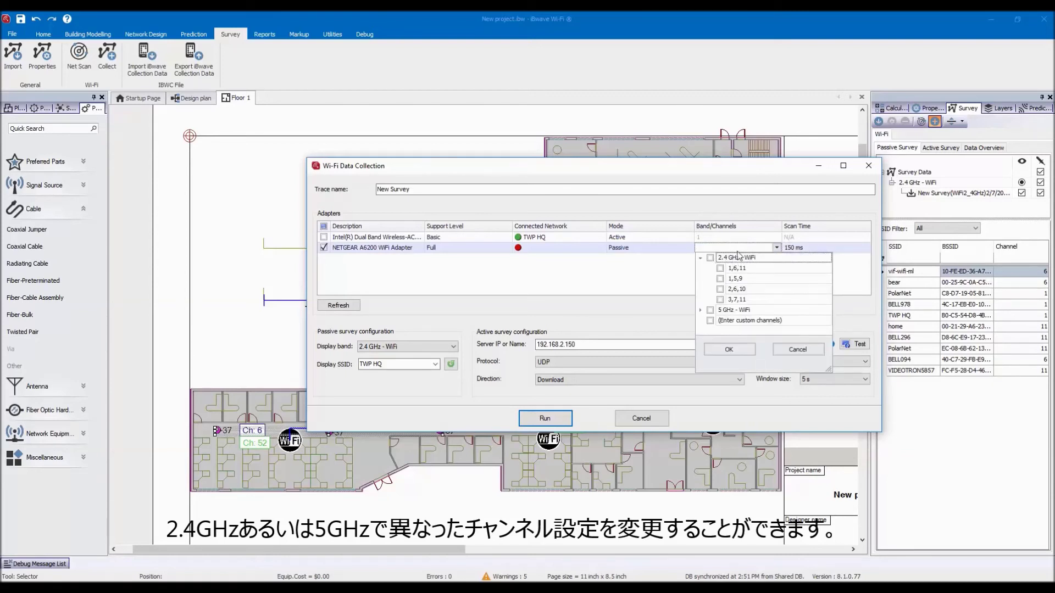
left_click(701, 257)
left_click(701, 268)
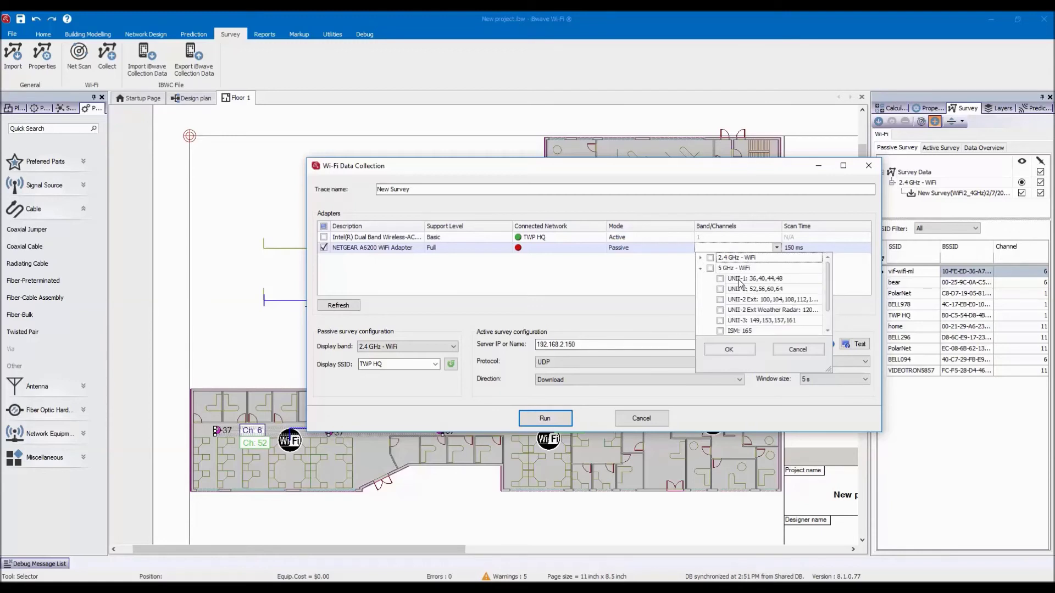
left_click(701, 269)
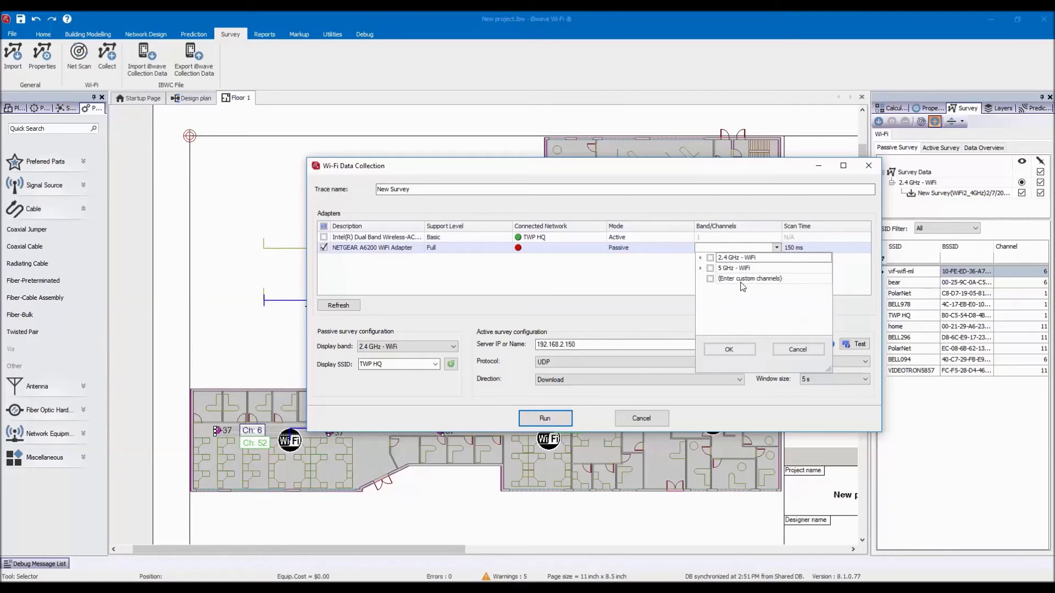
Enable the custom channels 1-6,36,40 for the NETGEAR adapter and run the data collection
left_click(740, 282)
type("1")
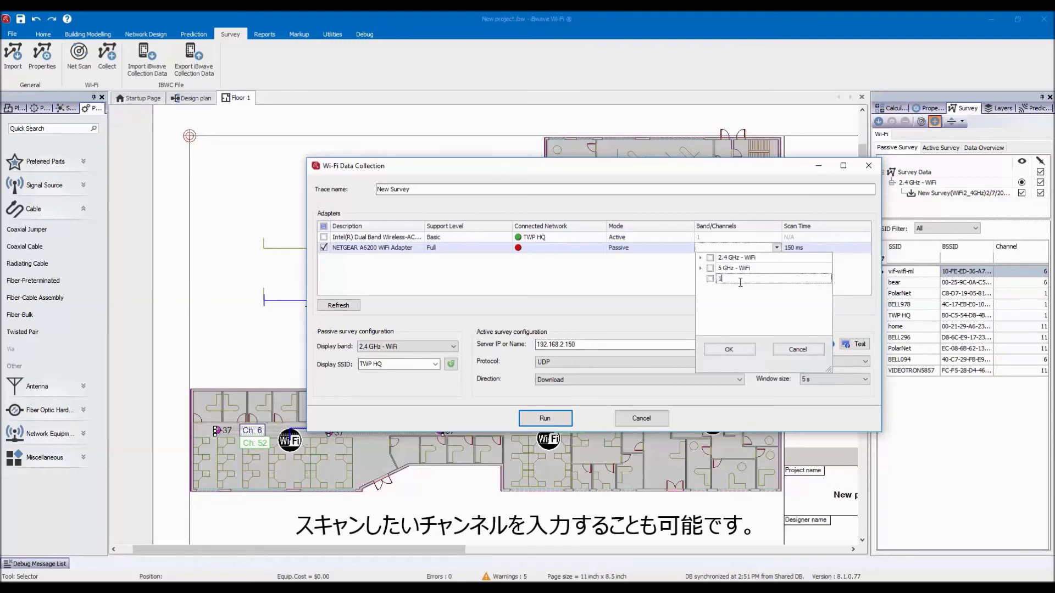
type("-6")
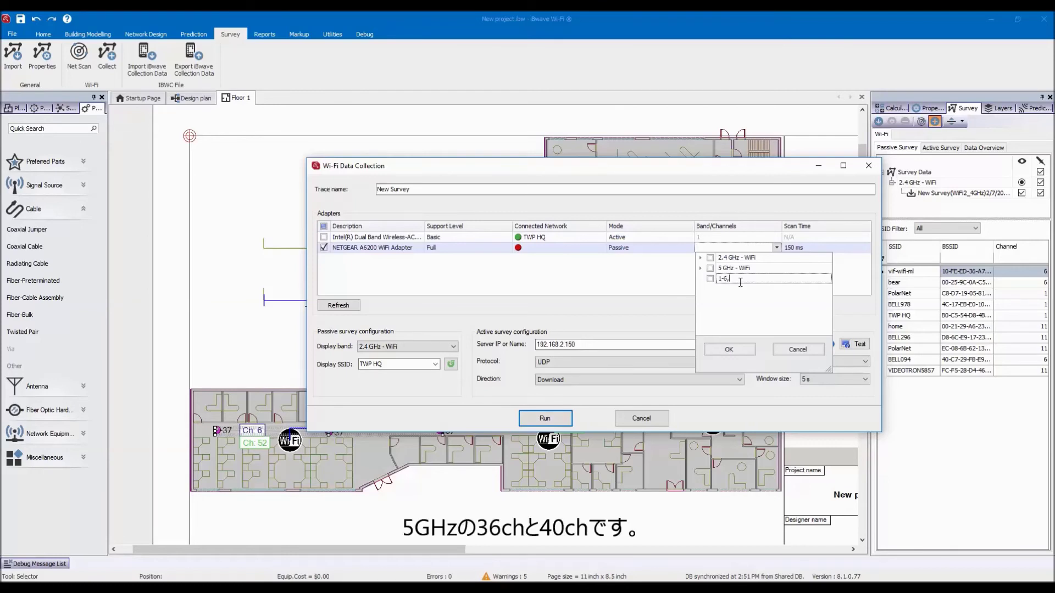
type(",36,40")
left_click(710, 278)
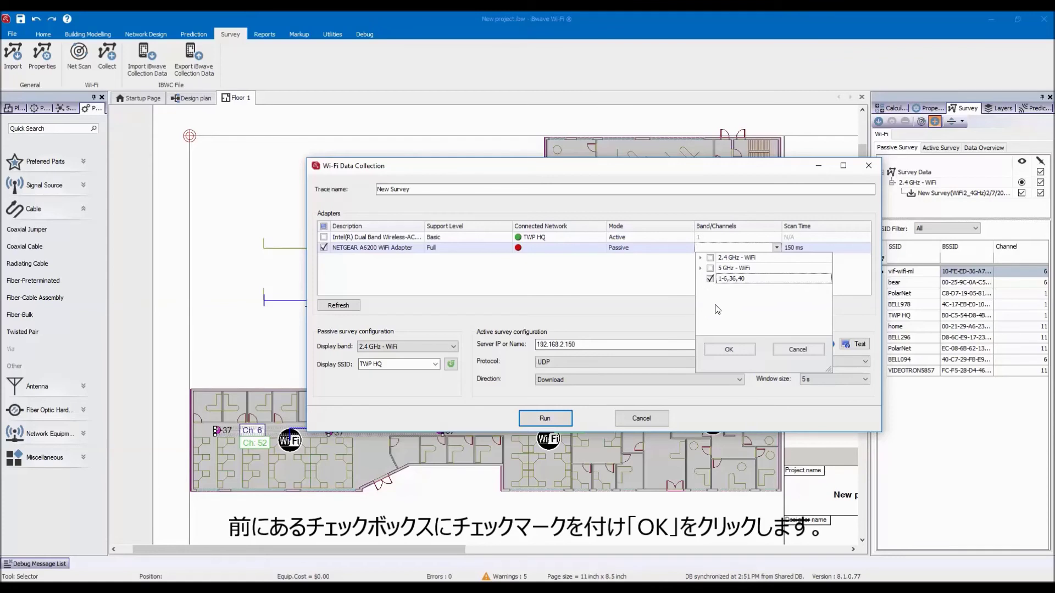
left_click(730, 351)
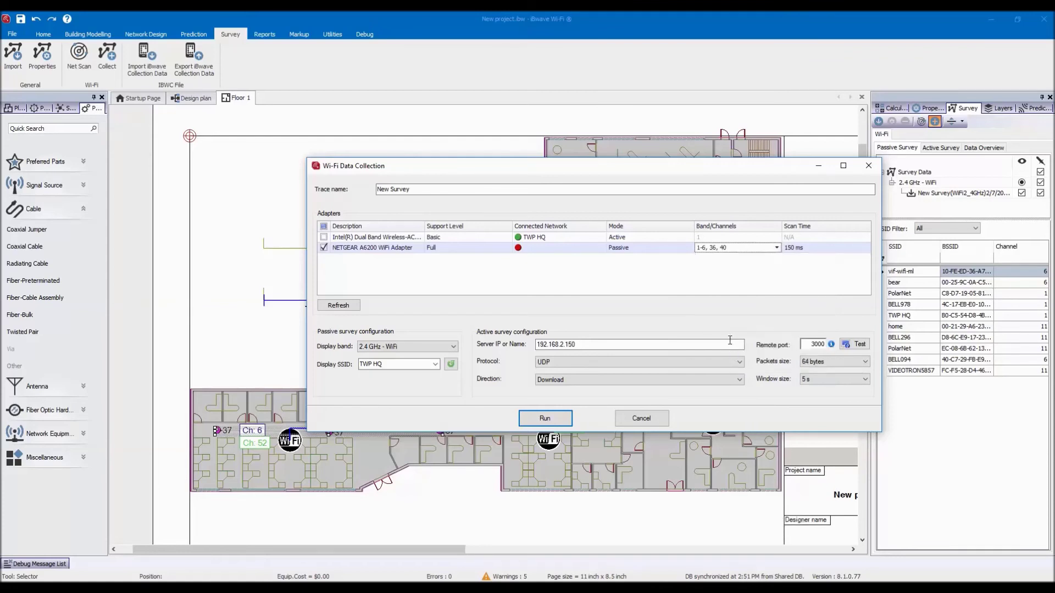
left_click(545, 420)
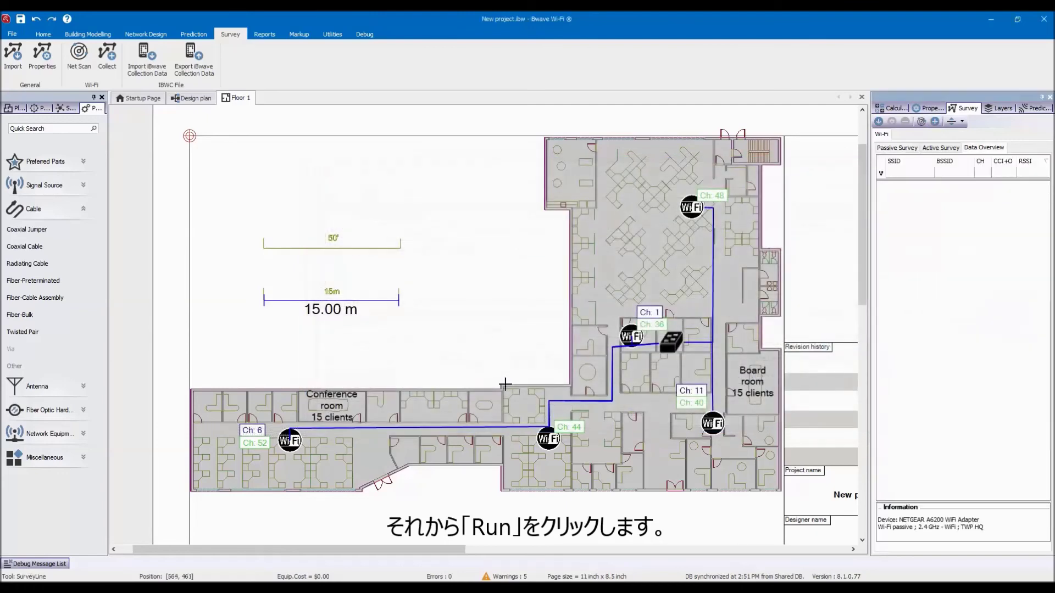
Record five survey points from the lower entrance eastward along the corridor to just beyond the Ch: 44 access point, and finish the trace
left_click(372, 466)
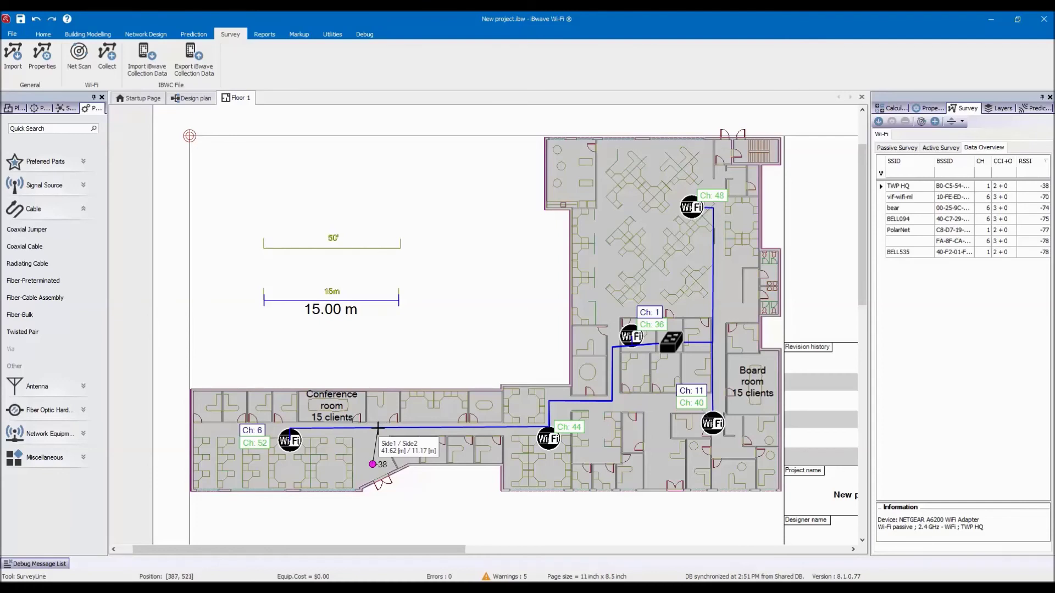
left_click(440, 428)
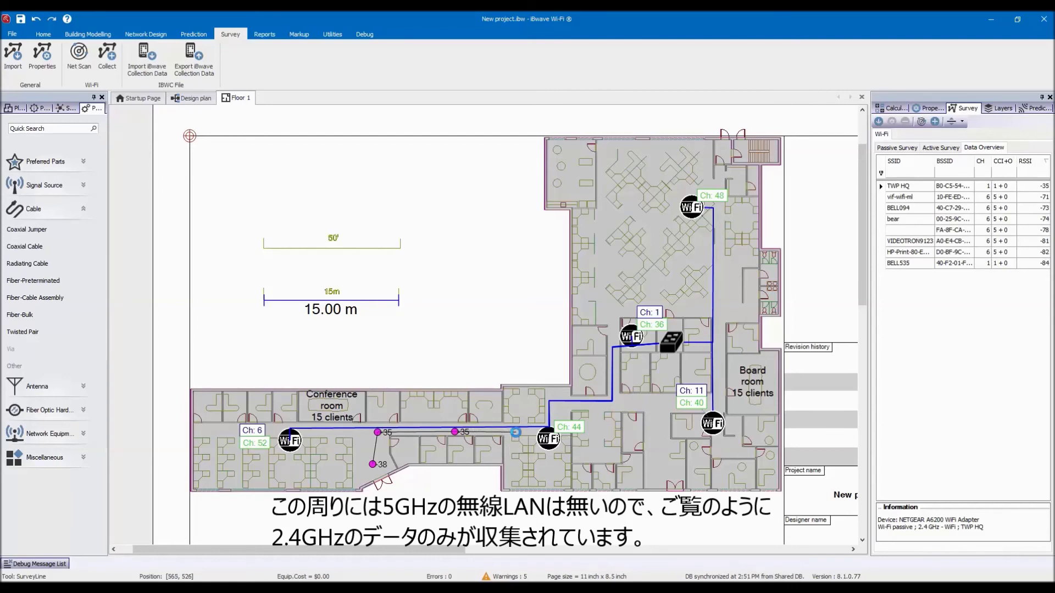
left_click(516, 432)
left_click(556, 413)
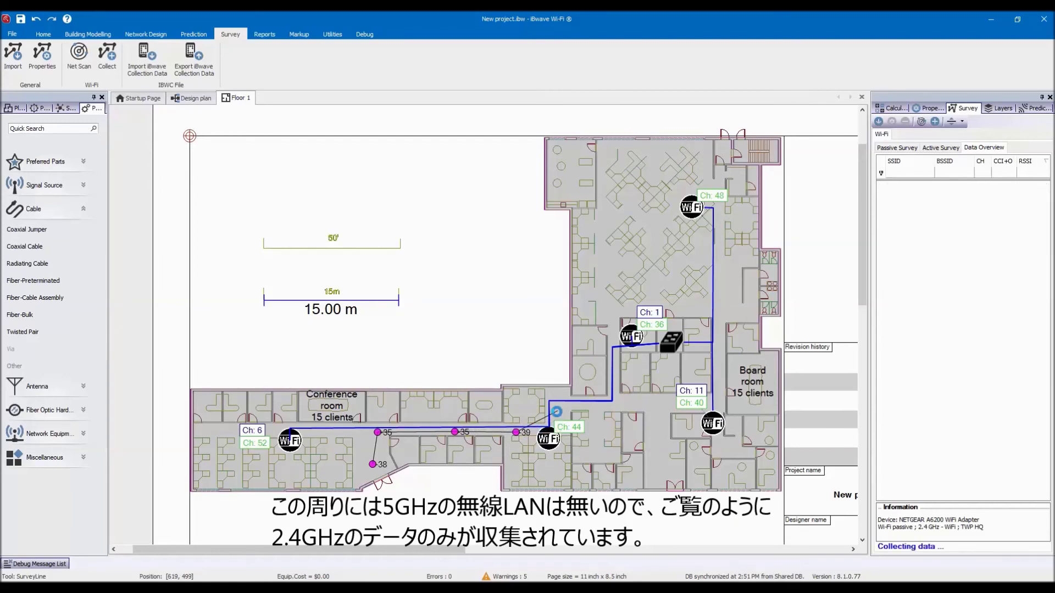
right_click(557, 411)
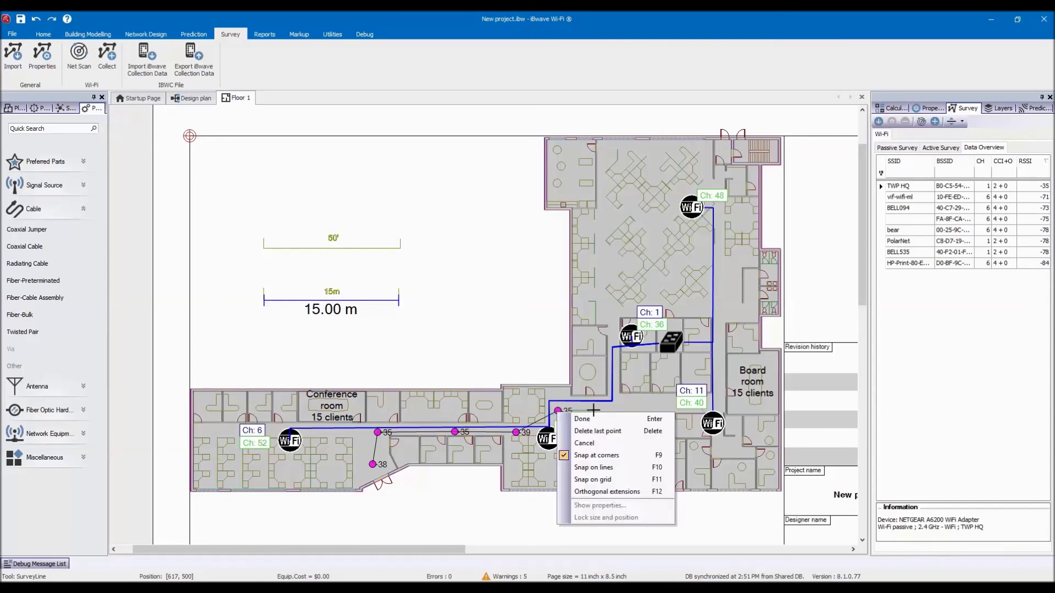
left_click(577, 416)
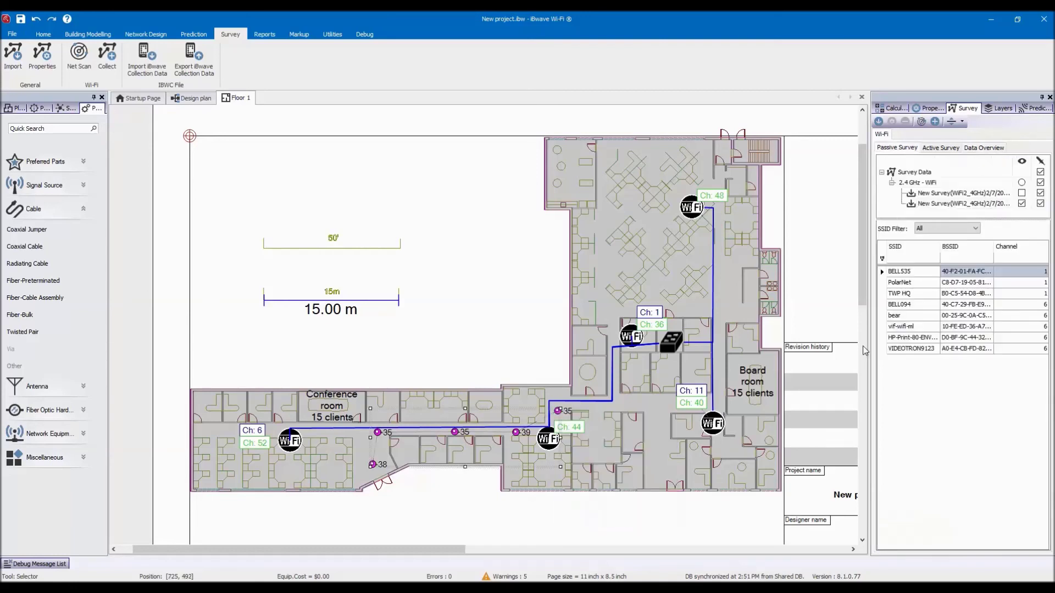
Select the 2.4 GHz - WiFi survey group and open the setup for another Wi-Fi data collection
left_click(918, 184)
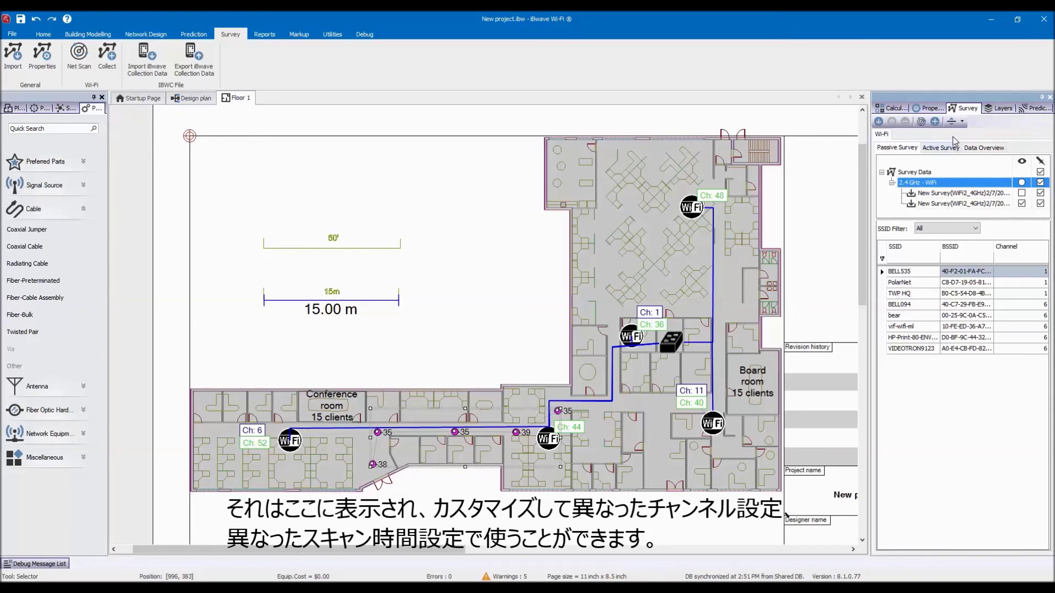
left_click(934, 121)
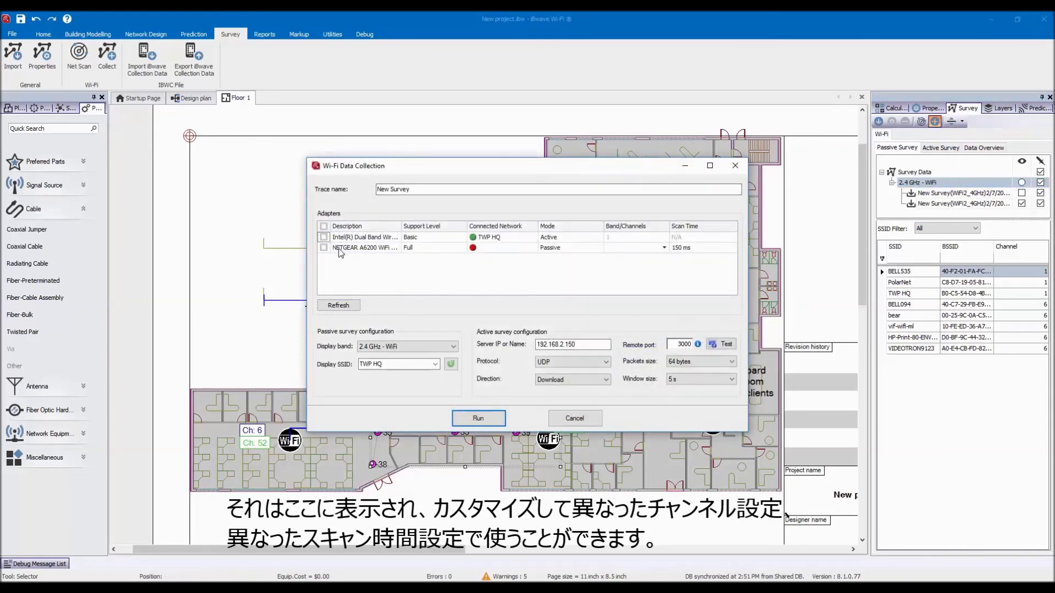